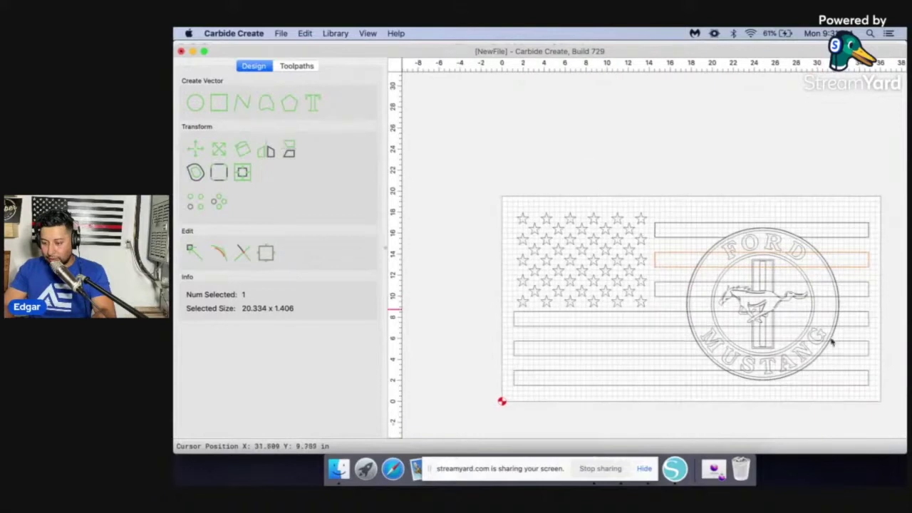
pyautogui.scroll(4, 829, 374)
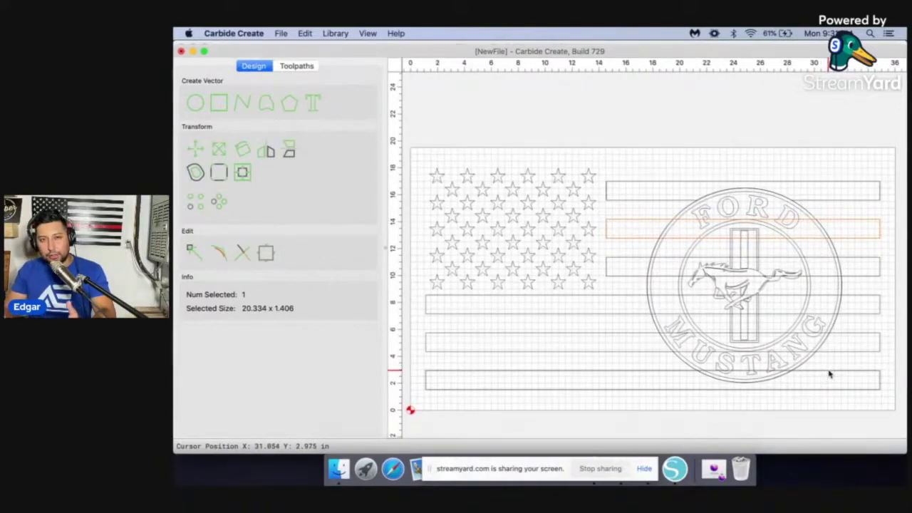
pyautogui.click(620, 216)
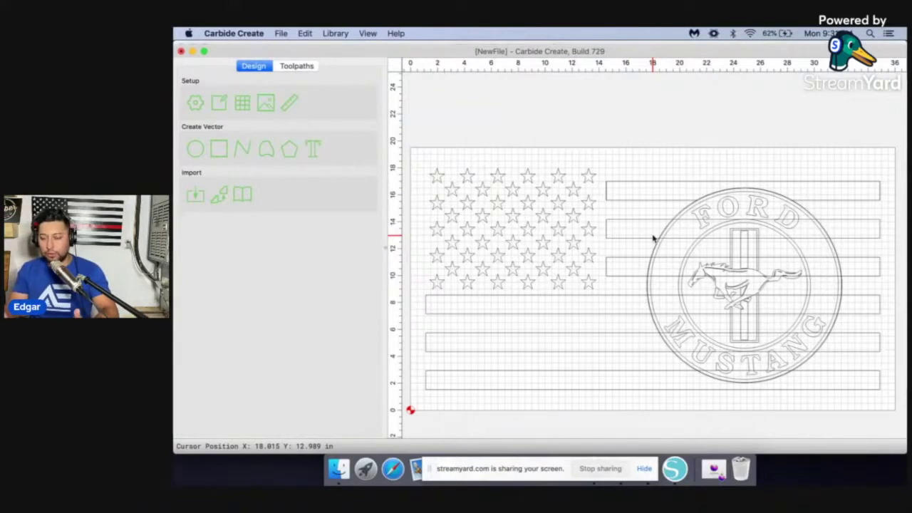
# - Trim the second stripe by Boolean-subtracting the logo's outer circle from it
pyautogui.scroll(2, 659, 230)
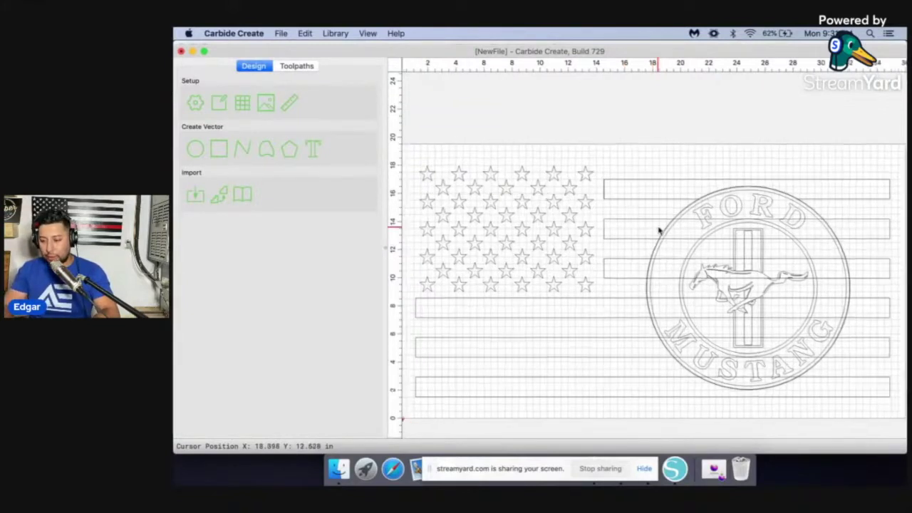
pyautogui.click(647, 224)
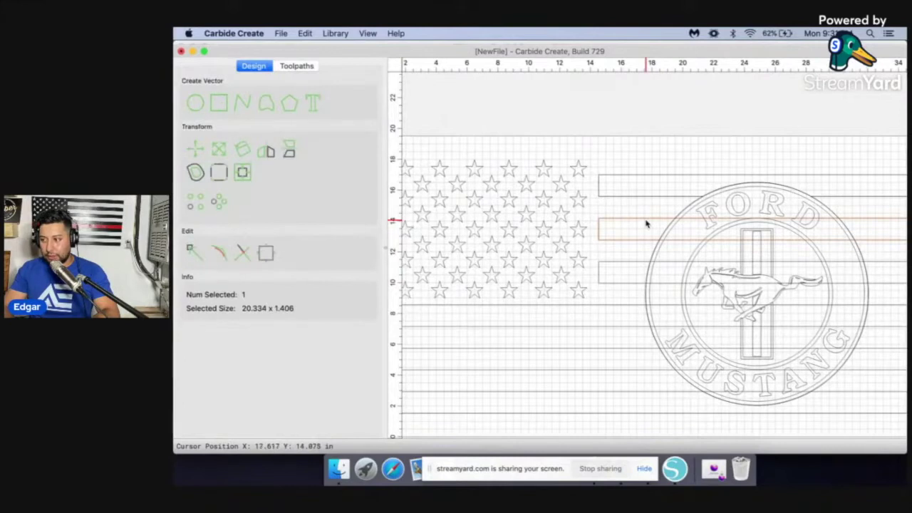
pyautogui.keyDown('shift'); pyautogui.click(687, 207); pyautogui.keyUp('shift')
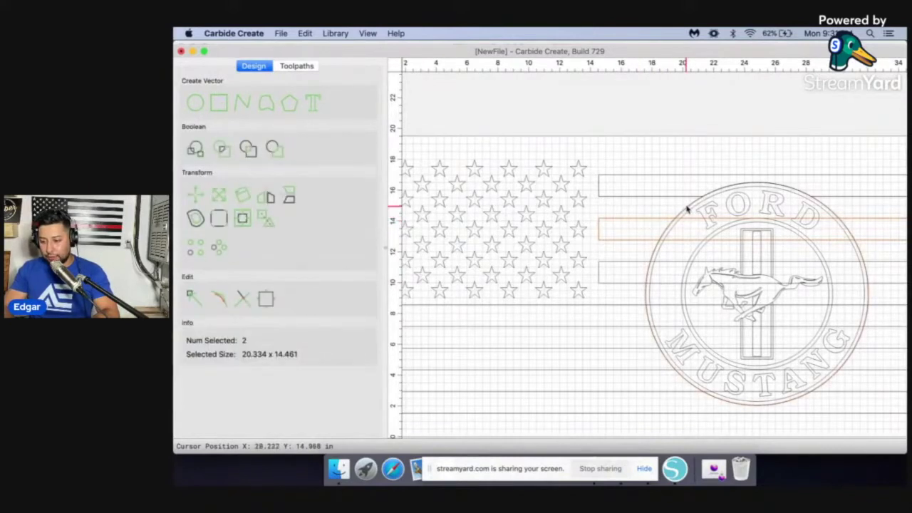
pyautogui.click(277, 157)
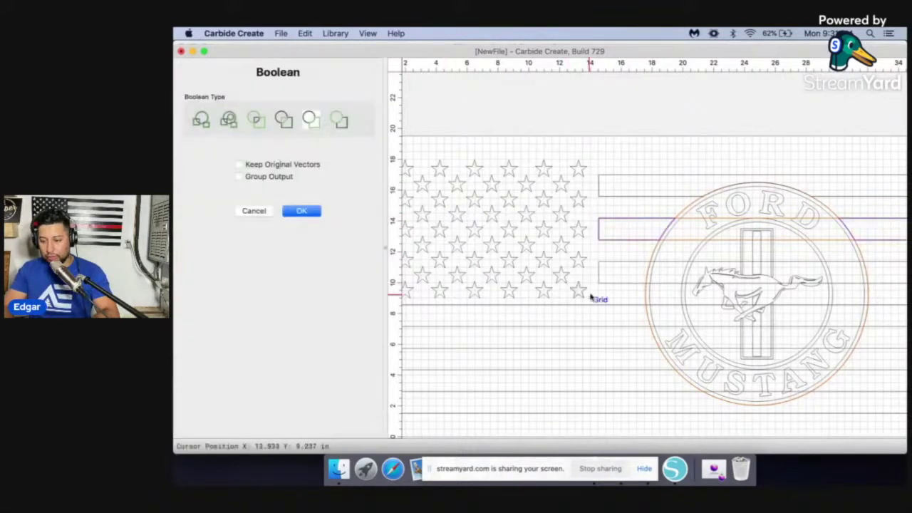
pyautogui.click(301, 213)
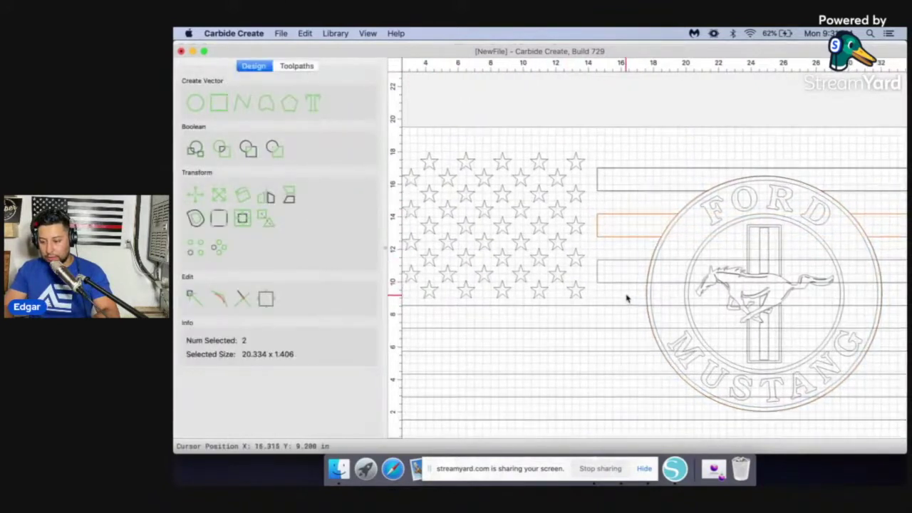
# - Trim the third stripe the same way, subtracting the outer circle so it stops at the logo
pyautogui.scroll(1, 629, 297)
pyautogui.click(632, 261)
pyautogui.keyDown('shift'); pyautogui.click(652, 253); pyautogui.keyUp('shift')
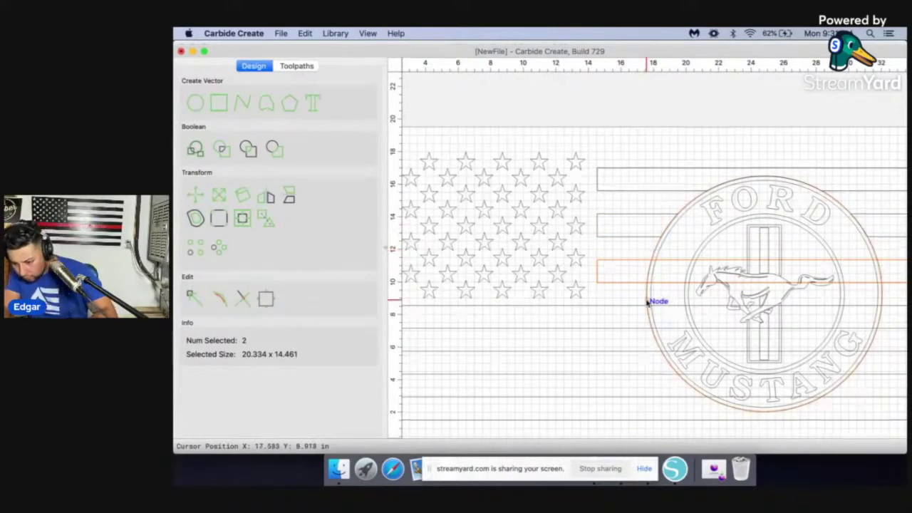
pyautogui.scroll(5, 648, 301)
pyautogui.scroll(-4, 648, 302)
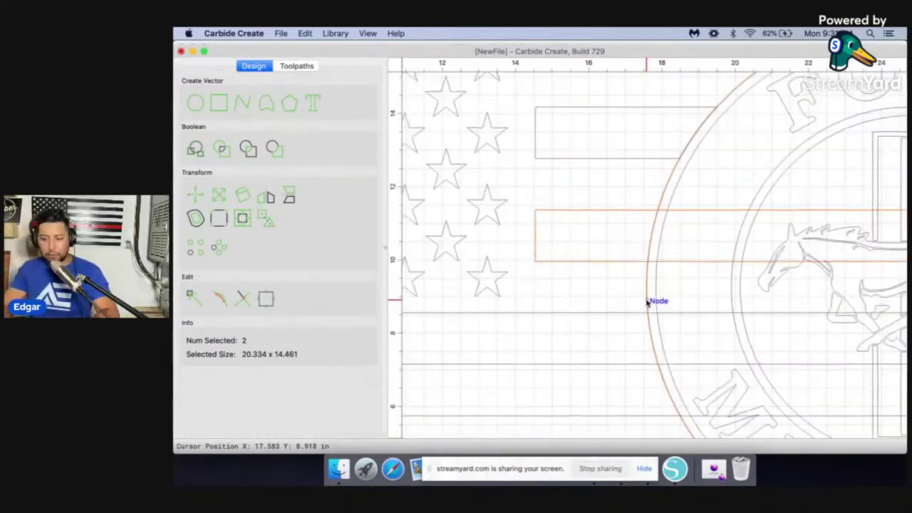
pyautogui.click(275, 150)
pyautogui.click(302, 209)
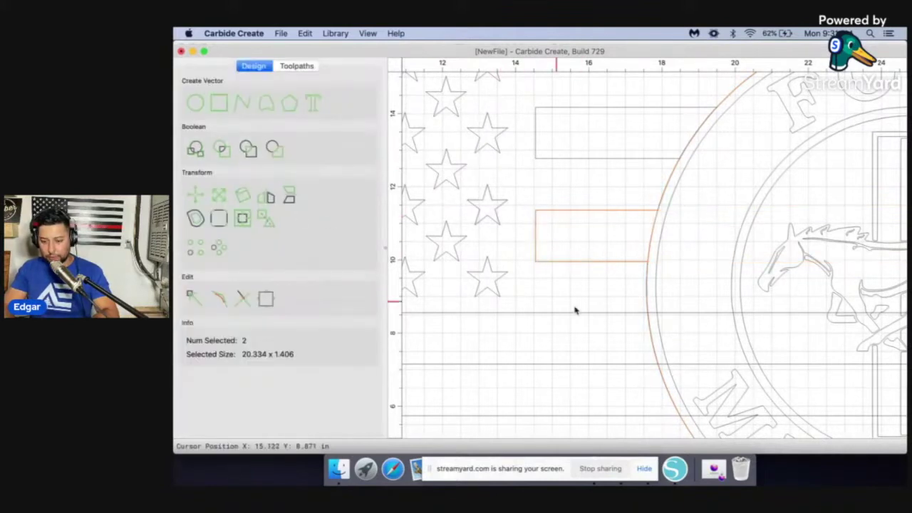
pyautogui.scroll(-3, 578, 311)
pyautogui.scroll(-3, 580, 311)
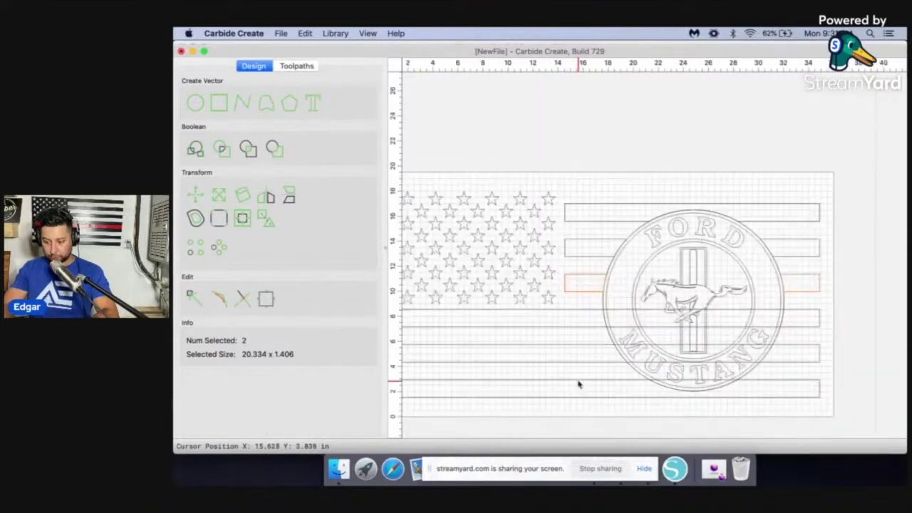
# - Cut the first full-width stripe around the Mustang circle with Boolean subtraction
pyautogui.scroll(1, 578, 383)
pyautogui.scroll(3, 578, 385)
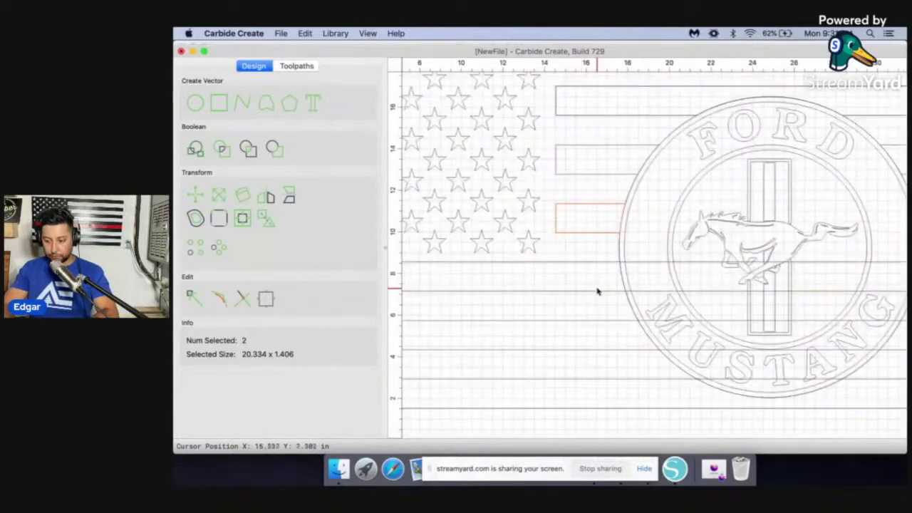
pyautogui.click(602, 293)
pyautogui.keyDown('shift'); pyautogui.click(621, 276); pyautogui.keyUp('shift')
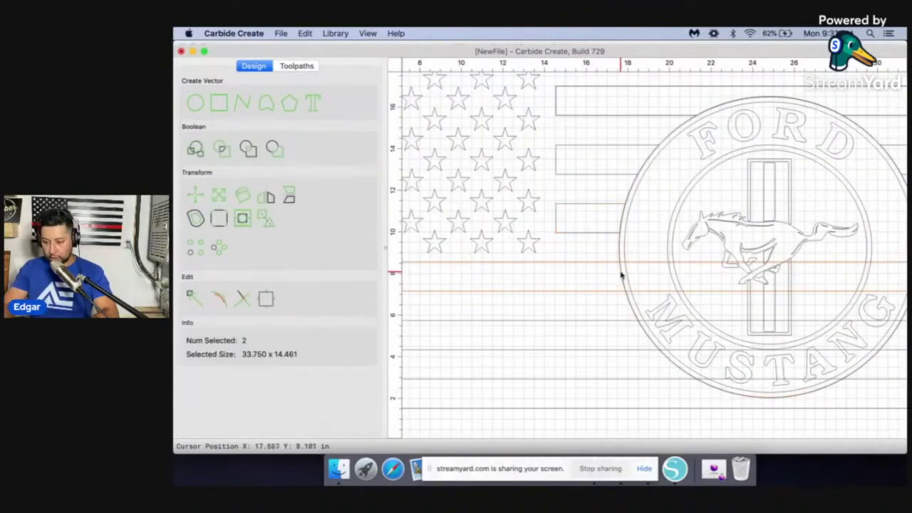
pyautogui.click(275, 151)
pyautogui.click(300, 211)
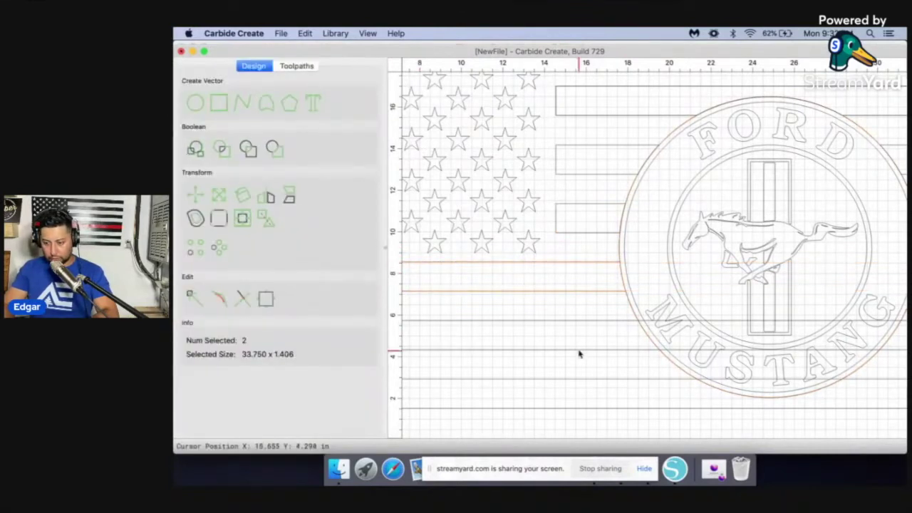
# - Subtract the logo circle from the fifth stripe
pyautogui.scroll(-2, 578, 354)
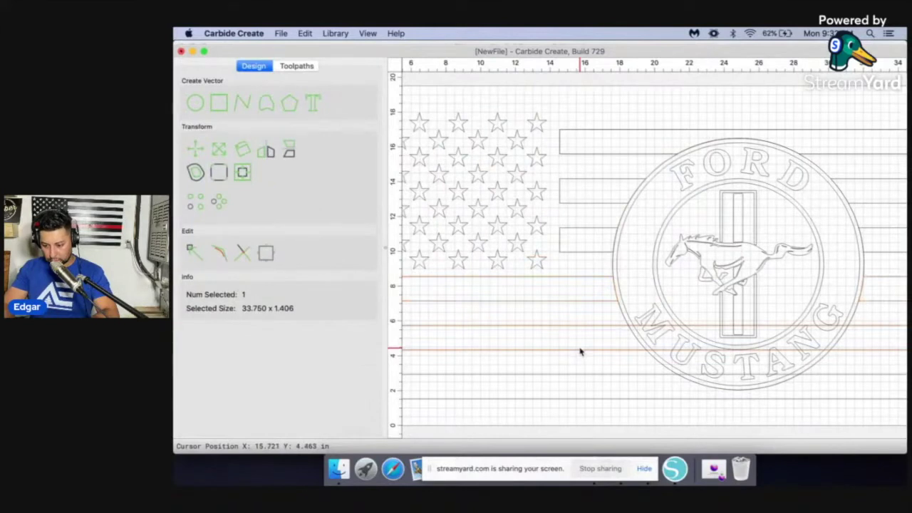
pyautogui.scroll(3, 581, 352)
pyautogui.keyDown('shift'); pyautogui.click(643, 294); pyautogui.keyUp('shift')
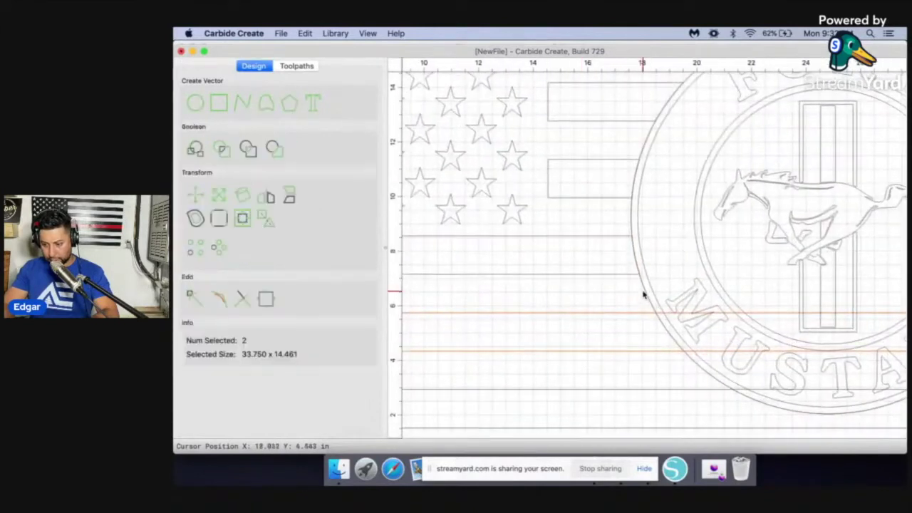
pyautogui.click(271, 151)
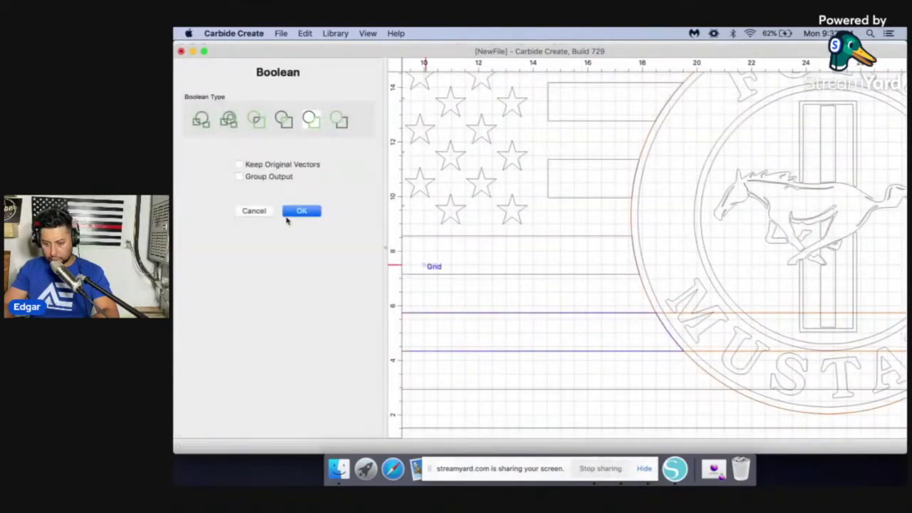
pyautogui.click(289, 214)
# - Subtract the logo circle from the bottom stripe so it curves around the emblem
pyautogui.scroll(-3, 595, 329)
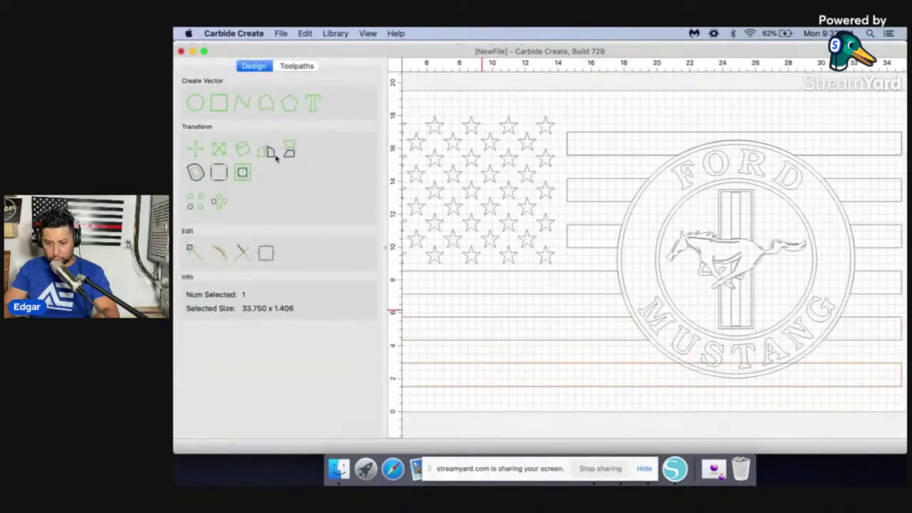
pyautogui.keyDown('shift'); pyautogui.click(651, 351); pyautogui.keyUp('shift')
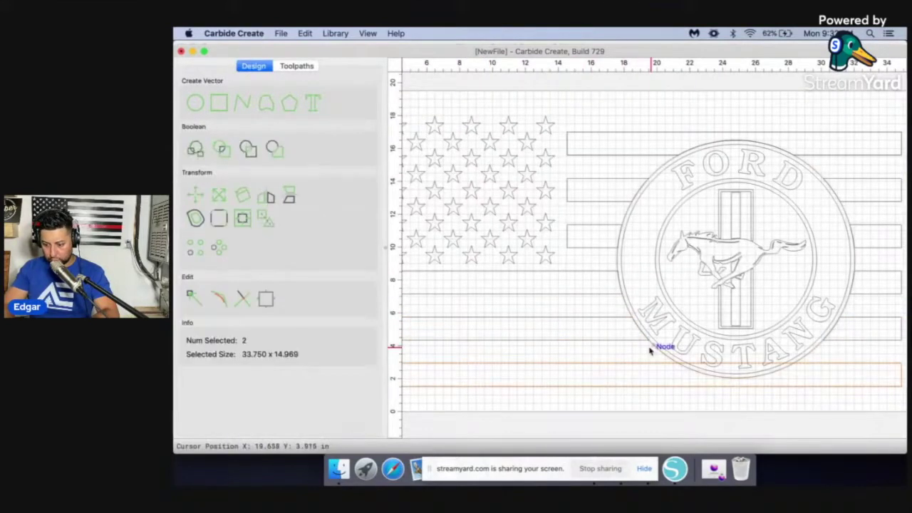
pyautogui.click(275, 154)
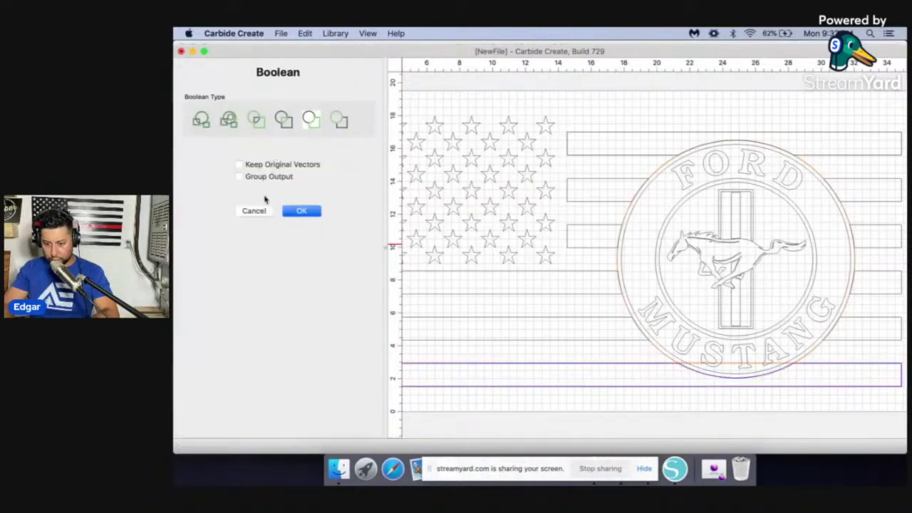
pyautogui.click(294, 214)
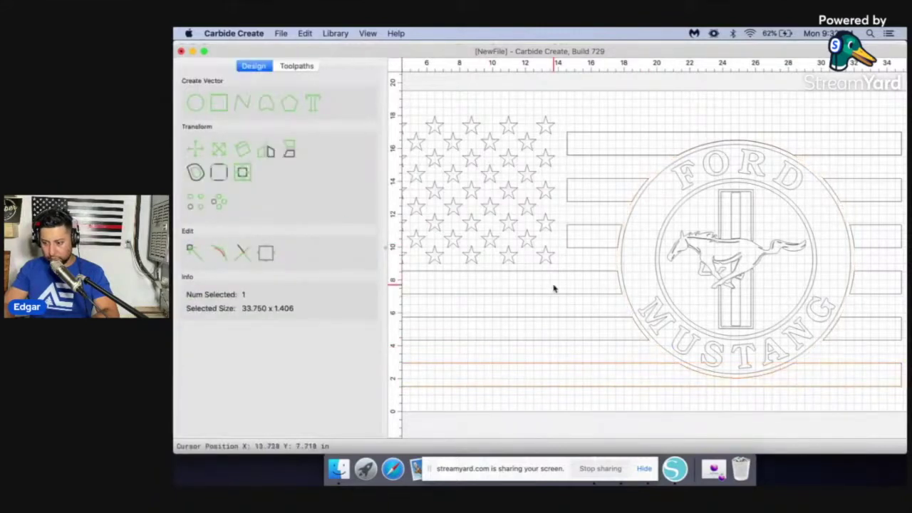
pyautogui.scroll(-2, 554, 288)
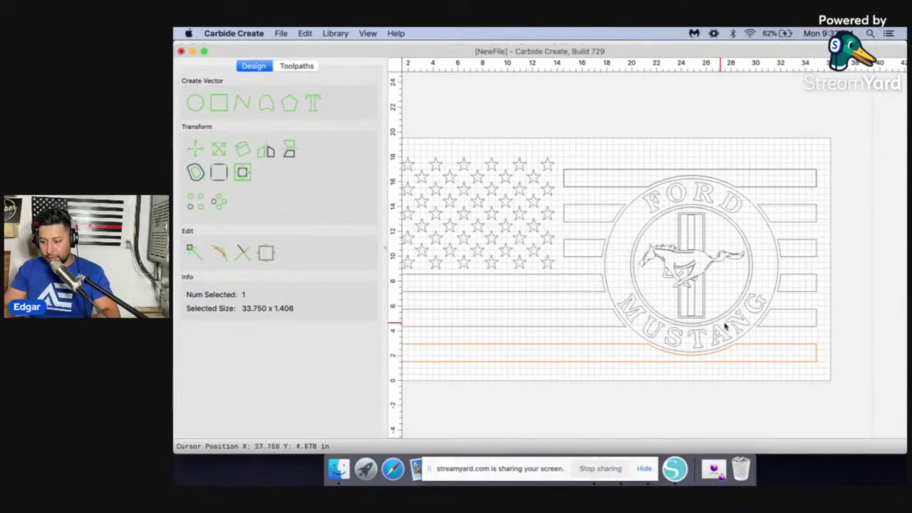
pyautogui.scroll(3, 727, 329)
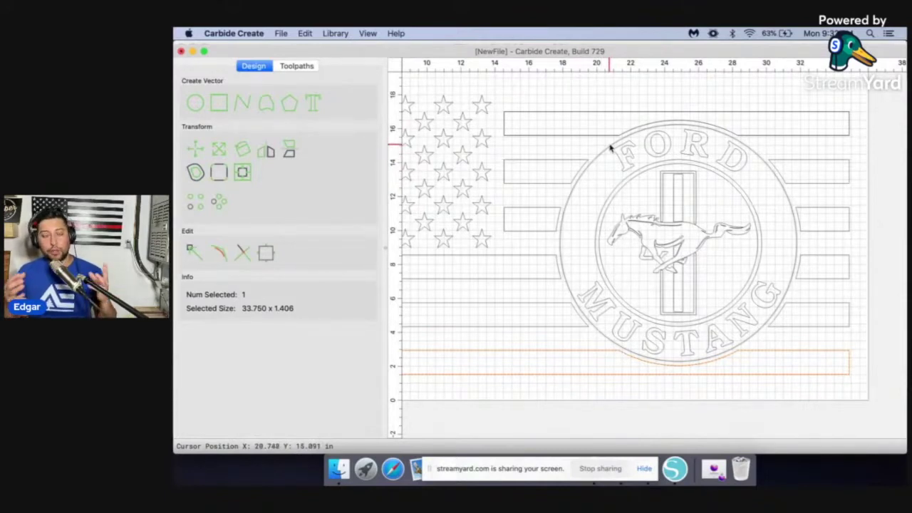
pyautogui.click(674, 469)
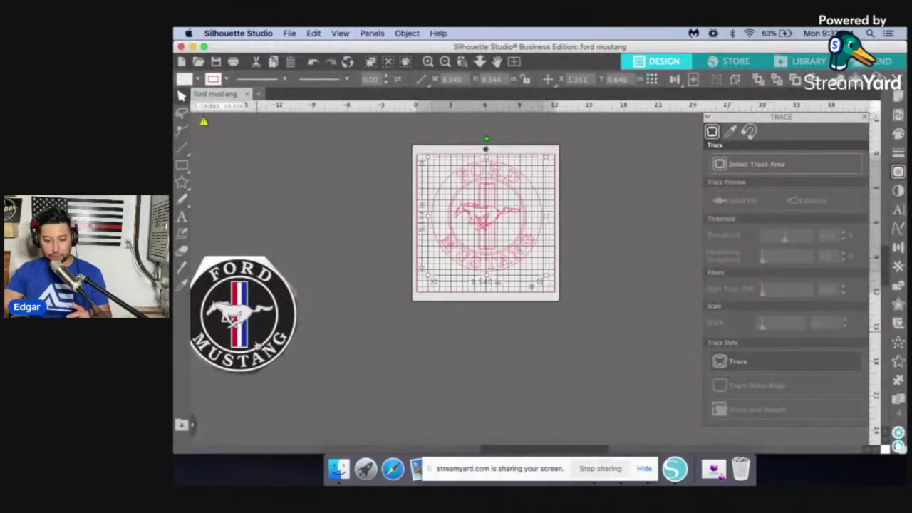
# - Pan around the original black Mustang logo in Silhouette Studio, then return to Carbide Create
pyautogui.scroll(5, 244, 364)
pyautogui.scroll(-7, 244, 364)
pyautogui.hscroll(-3, 244, 364)
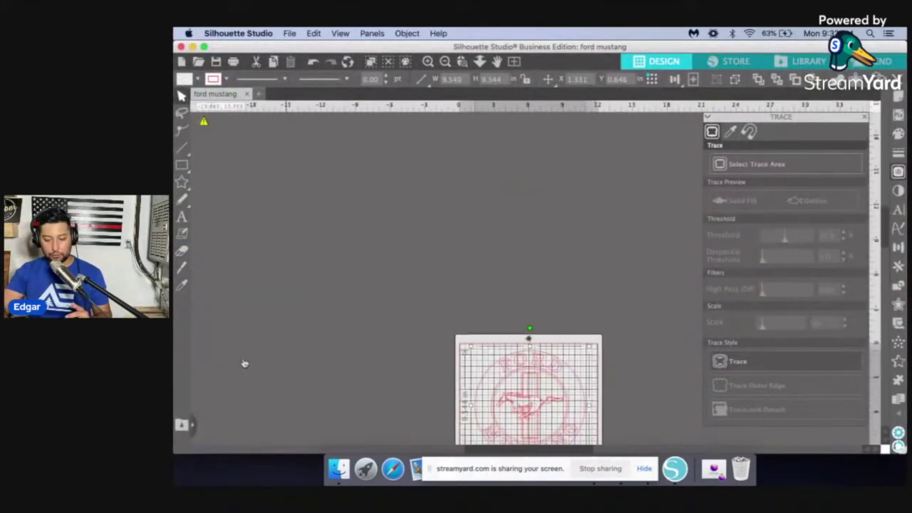
pyautogui.scroll(-5, 244, 364)
pyautogui.hscroll(-3, 244, 364)
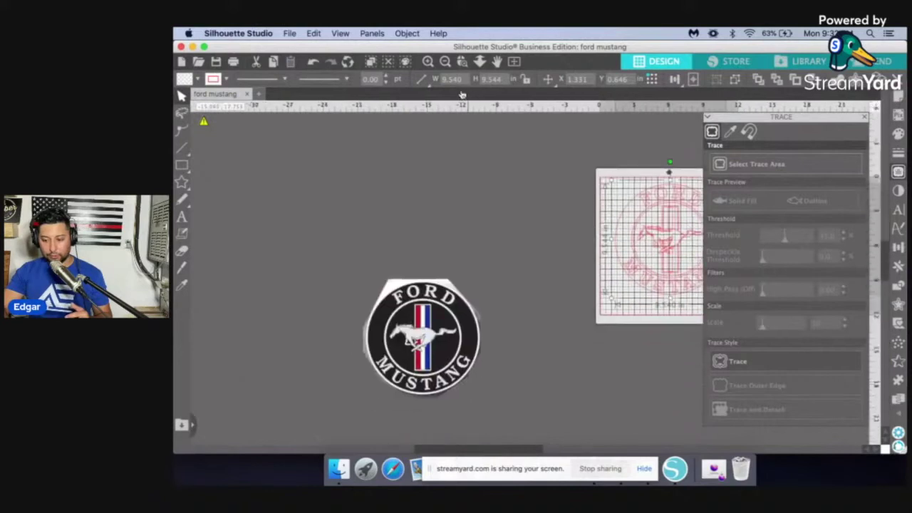
pyautogui.hscroll(3, 393, 272)
pyautogui.keyDown('ctrl'); pyautogui.scroll(10, 393, 273); pyautogui.keyUp('ctrl')
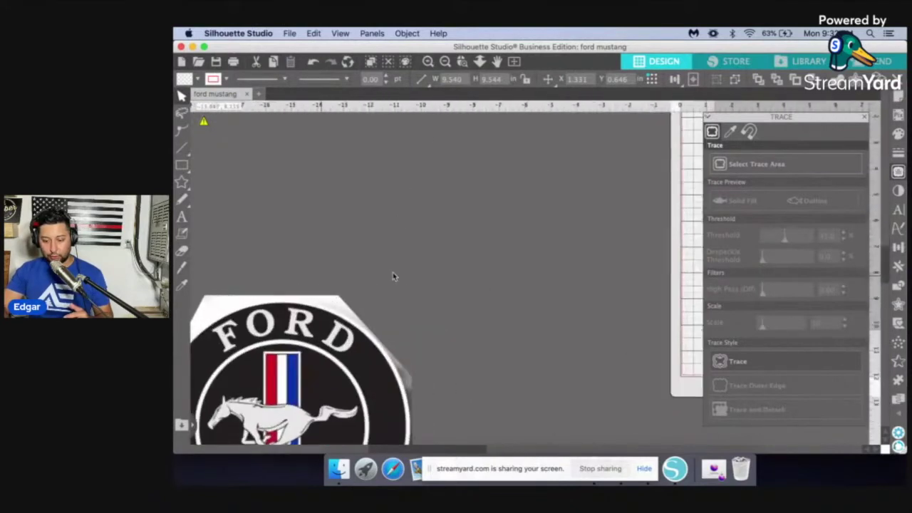
pyautogui.scroll(-7, 393, 276)
pyautogui.hscroll(-6, 392, 276)
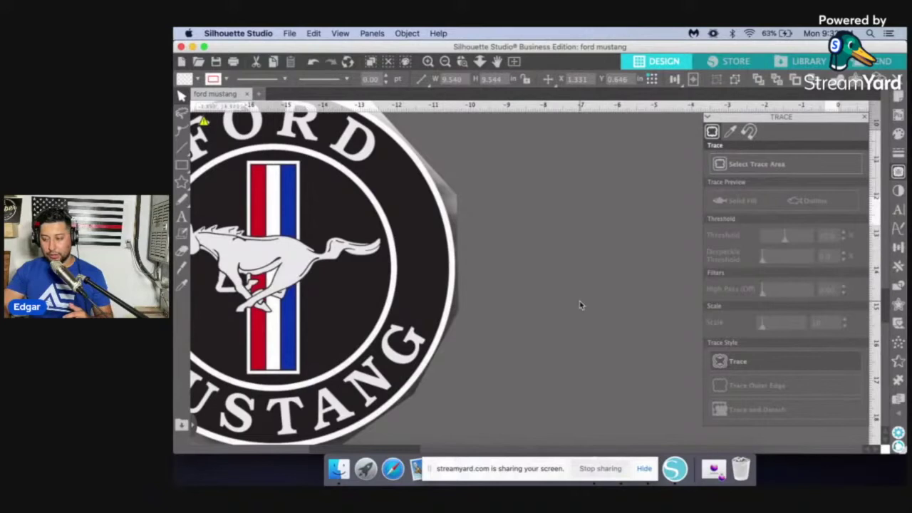
pyautogui.hotkey('ctrl', 'Up')
pyautogui.click(647, 469)
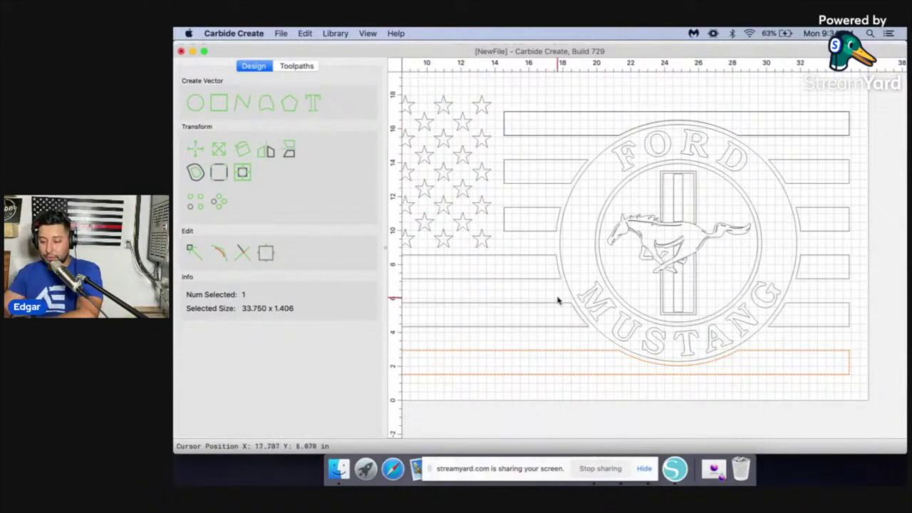
pyautogui.click(570, 388)
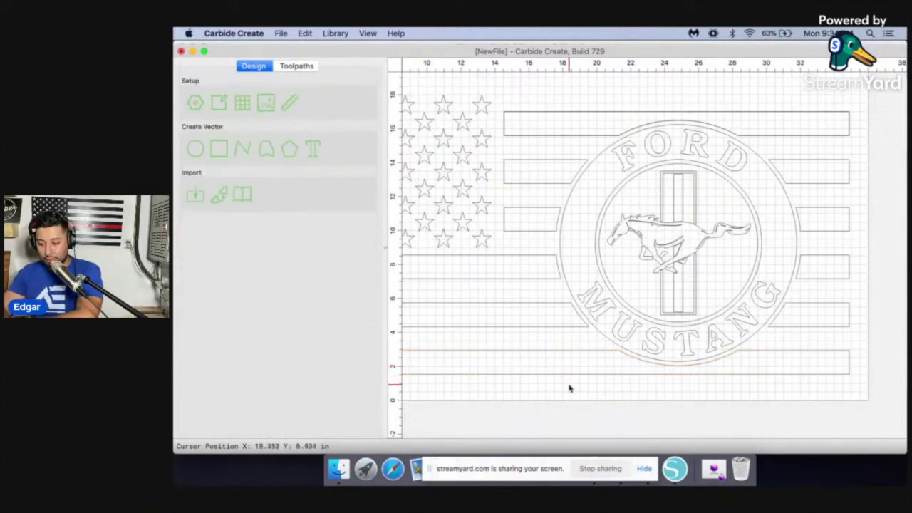
pyautogui.scroll(-3, 569, 388)
pyautogui.scroll(-1, 570, 388)
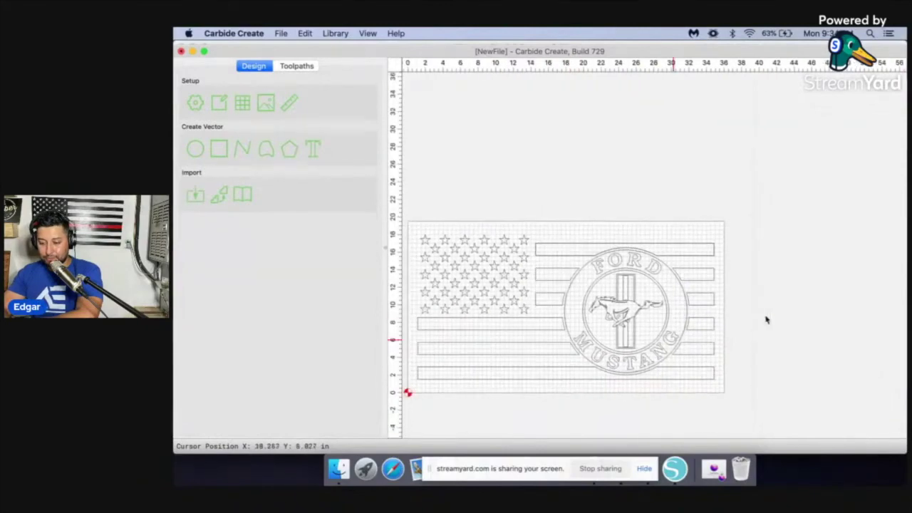